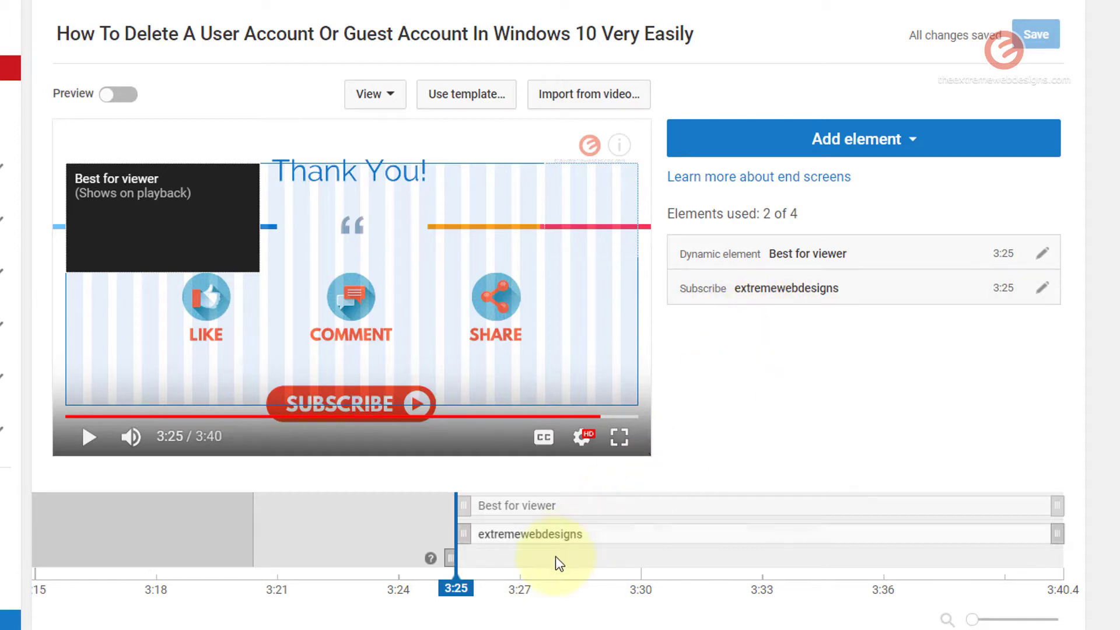
Examine the start time and placement of the Best for viewer and Subscribe elements on the existing end screen
drag(458, 566, 525, 569)
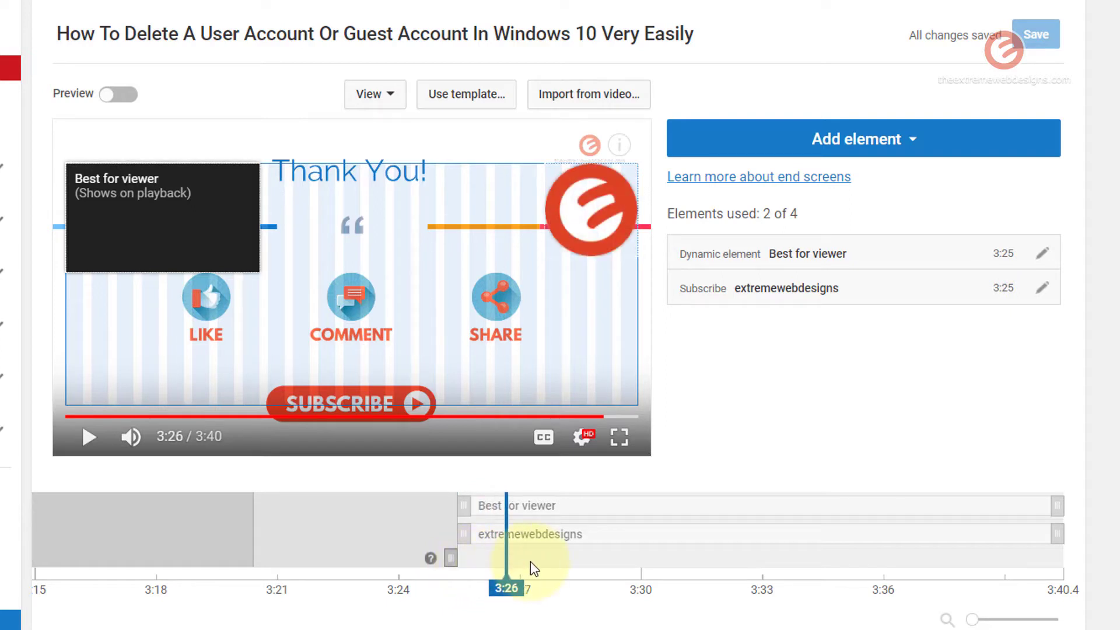
click(153, 219)
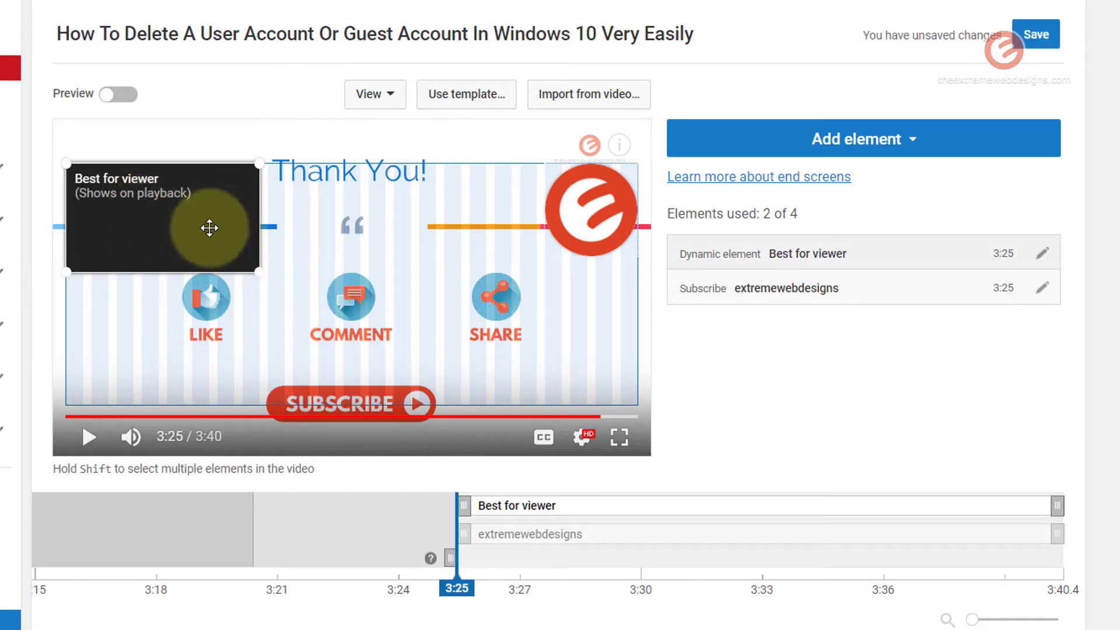
click(583, 212)
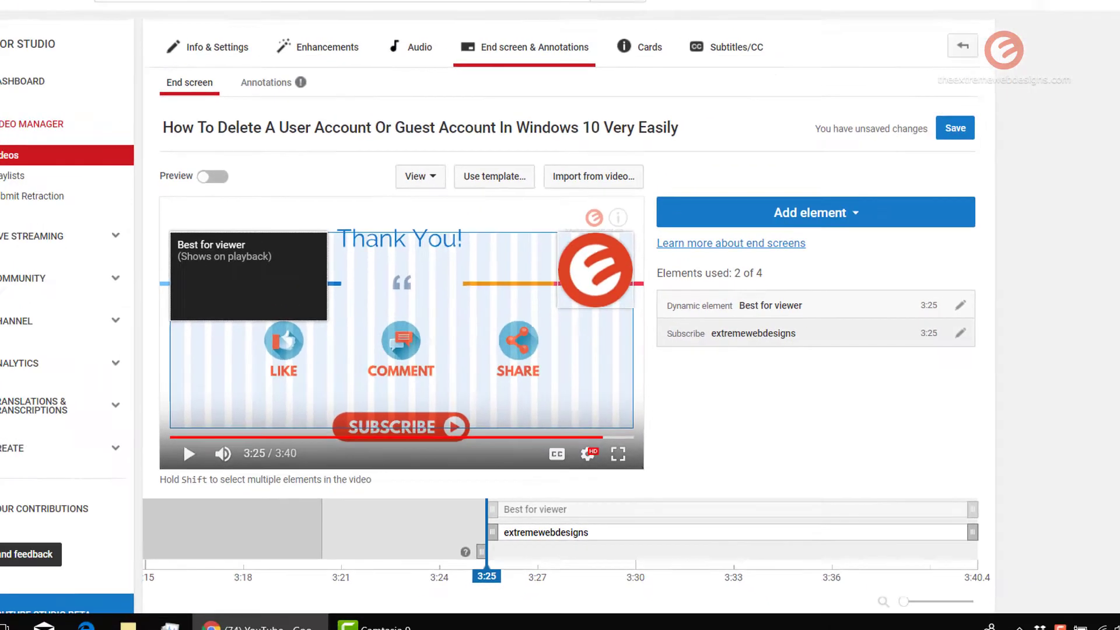
Open the end screen editor of the video "How To Move Taskbar In Windows 10 Very Easily - 2 Ways"
click(217, 10)
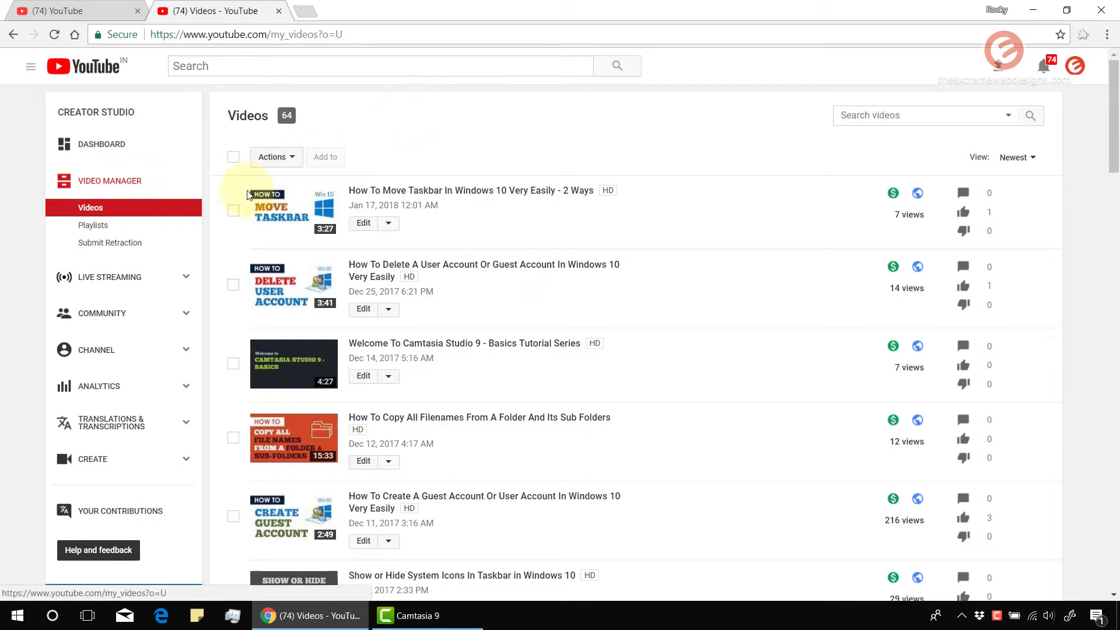
click(365, 224)
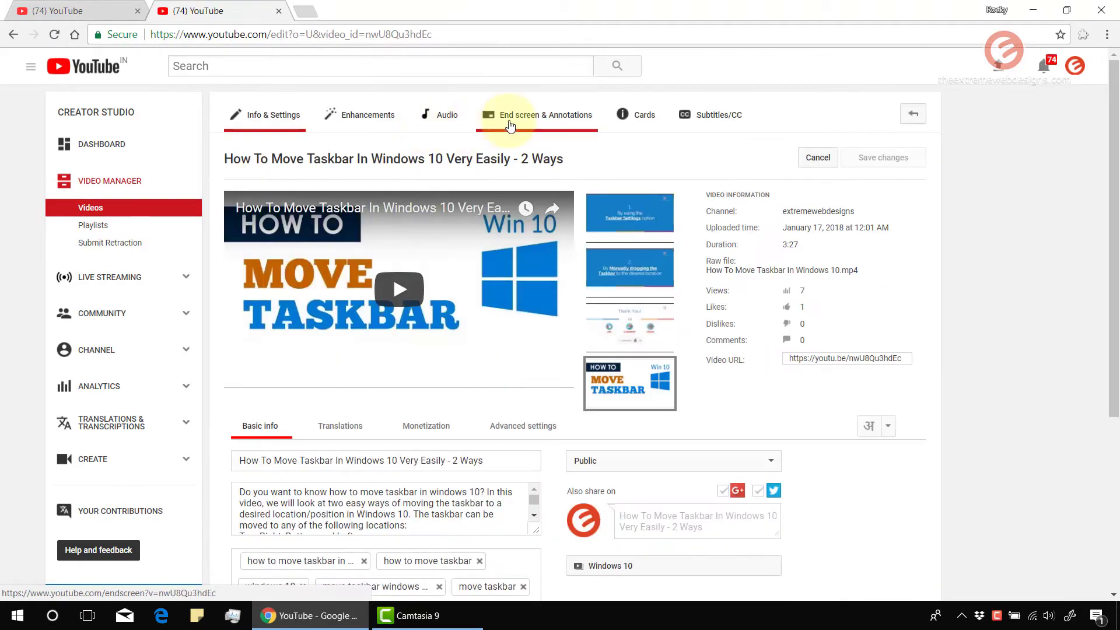
click(573, 125)
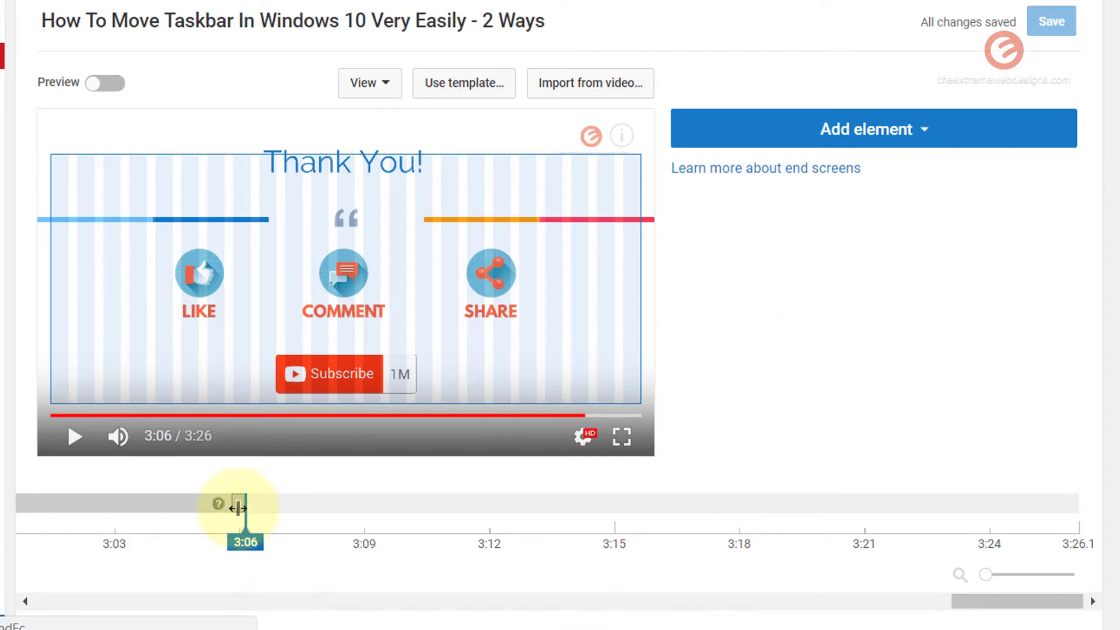
Set the end screen to start at 3:15 and add a Video or Playlist element using the Best for viewer option
drag(238, 508, 992, 526)
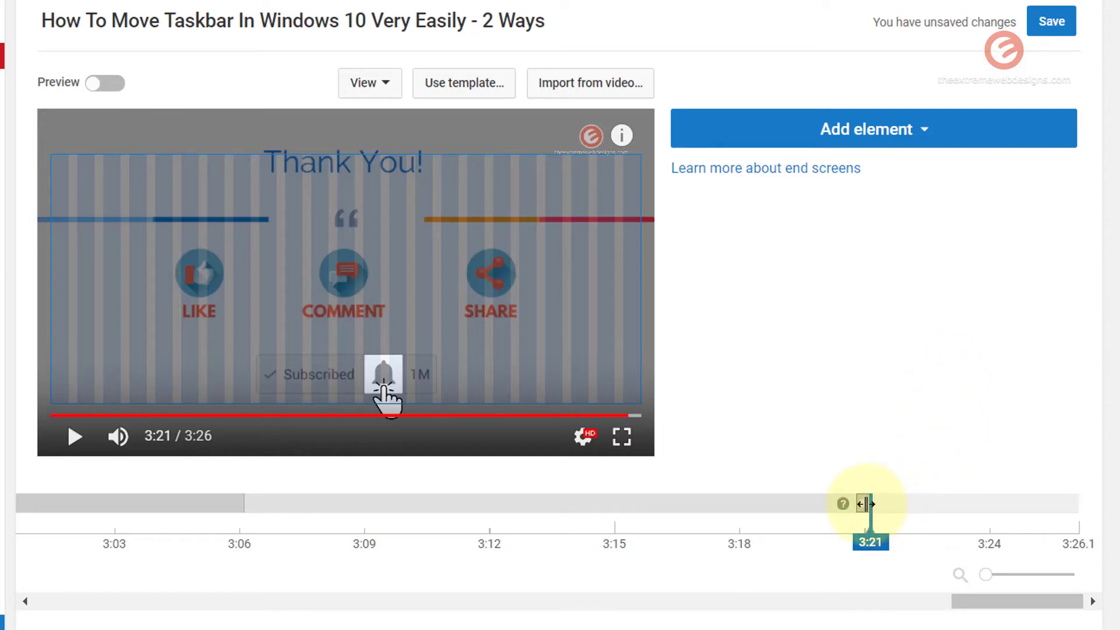
drag(866, 503, 618, 494)
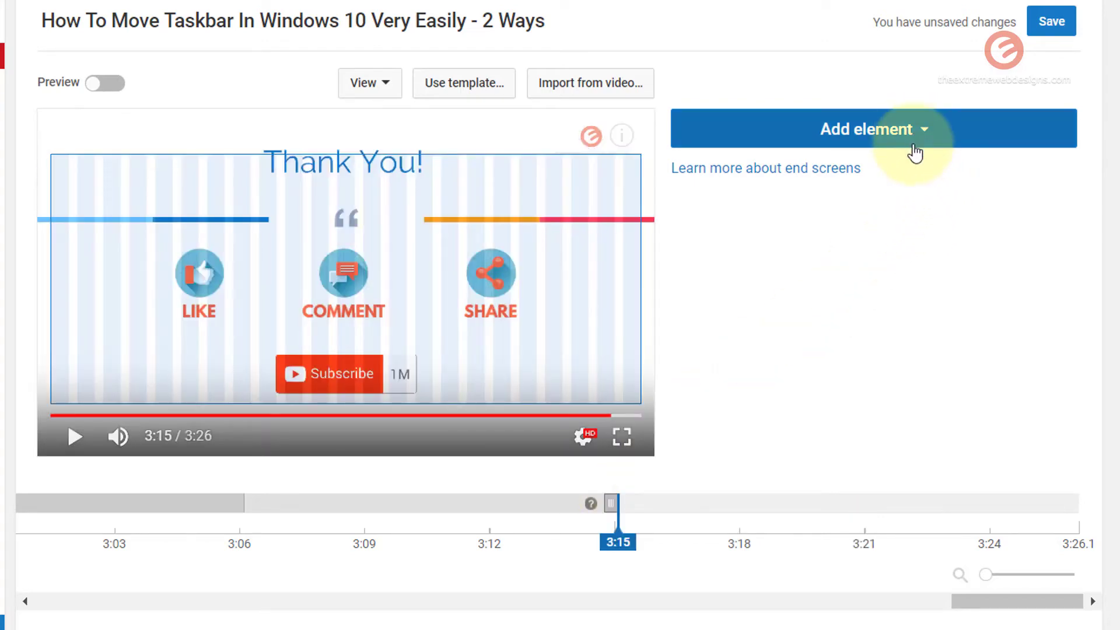
click(915, 142)
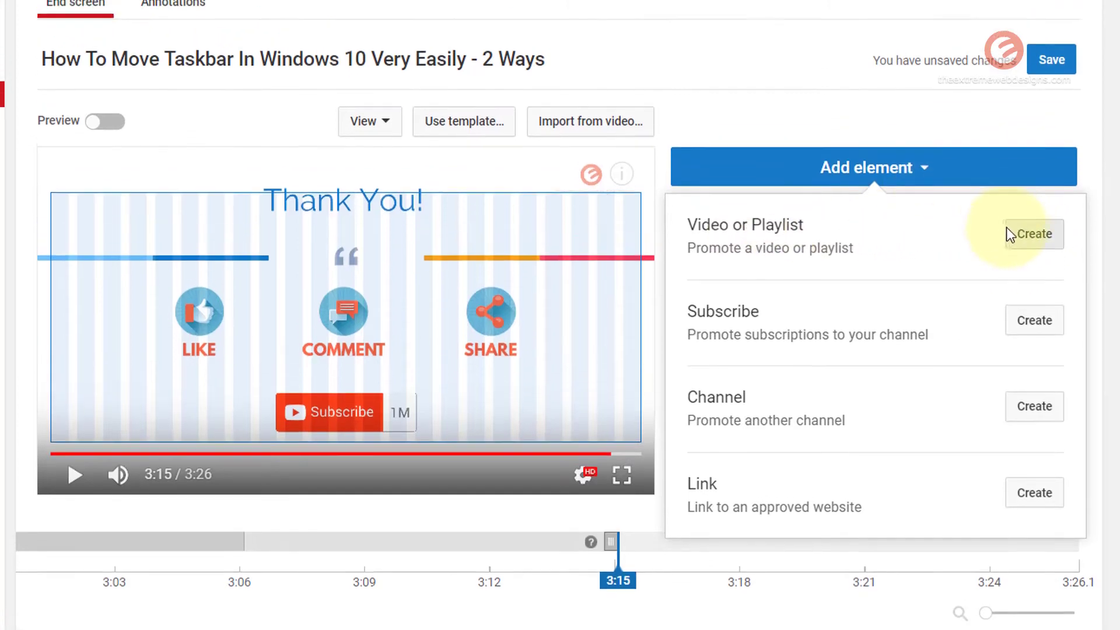
click(1036, 198)
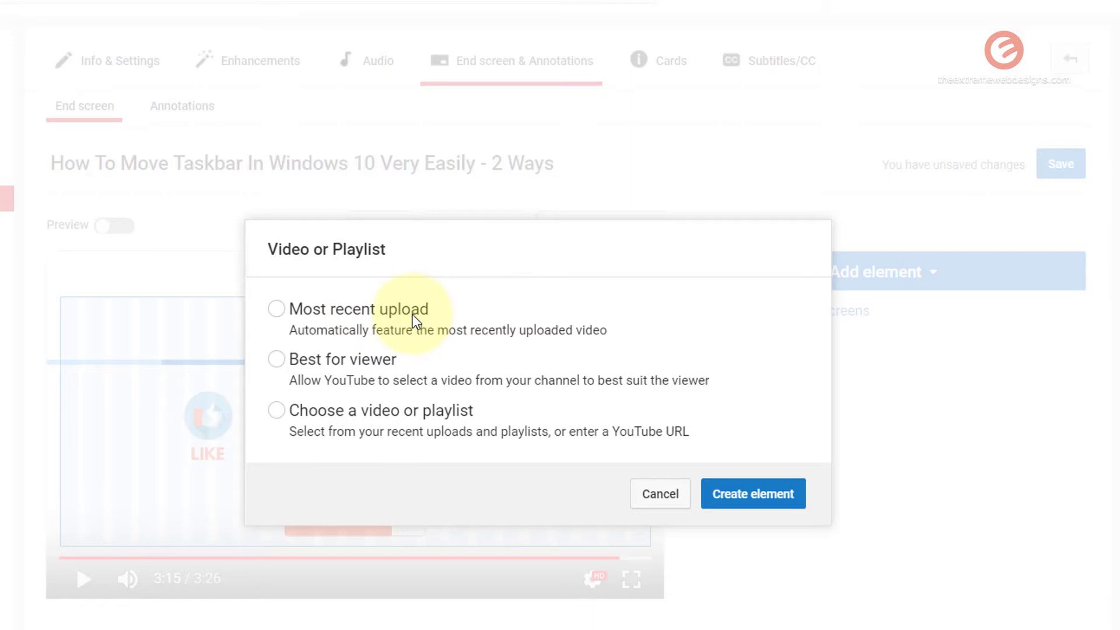
click(279, 360)
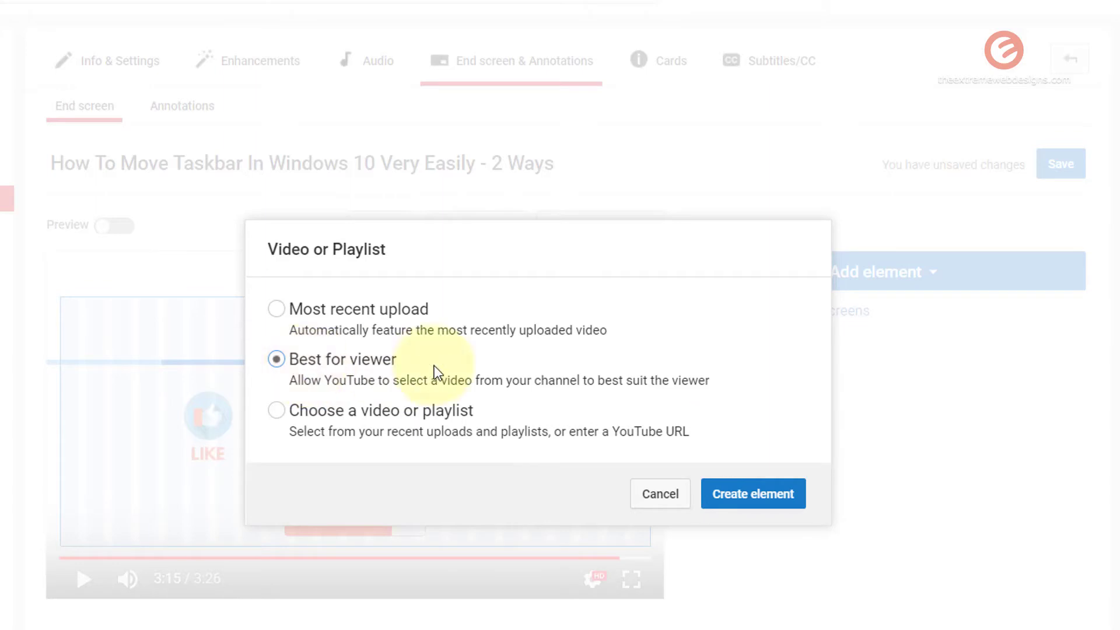
click(776, 500)
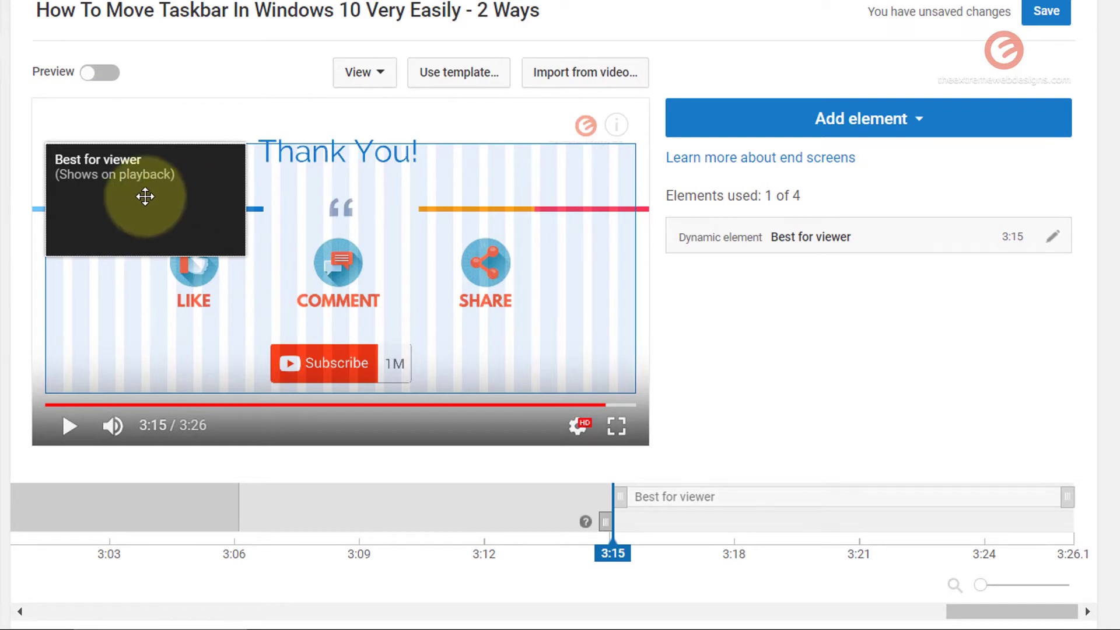
Try the Best for viewer element in the upper-right, lower-right and lower-left corners of the video frame
drag(145, 195, 580, 185)
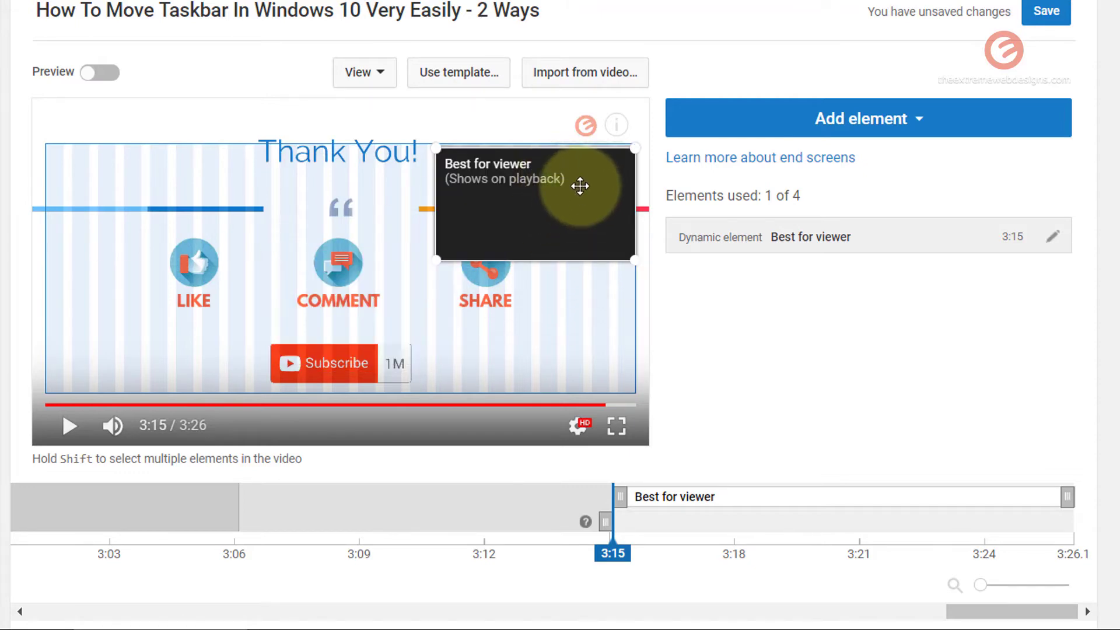
drag(587, 349, 592, 340)
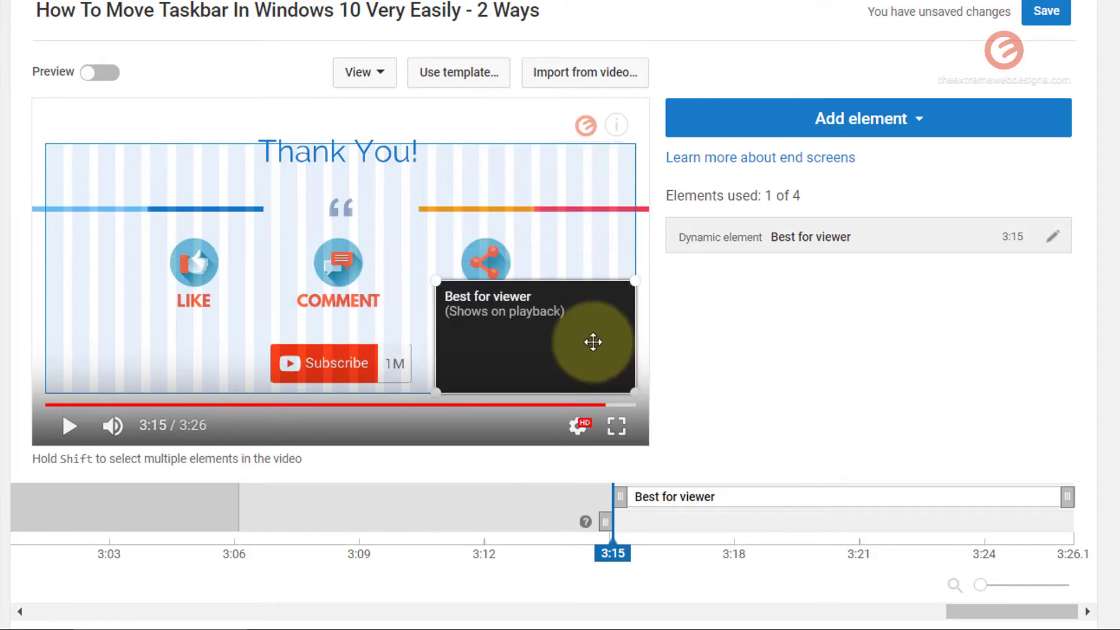
drag(175, 338, 147, 261)
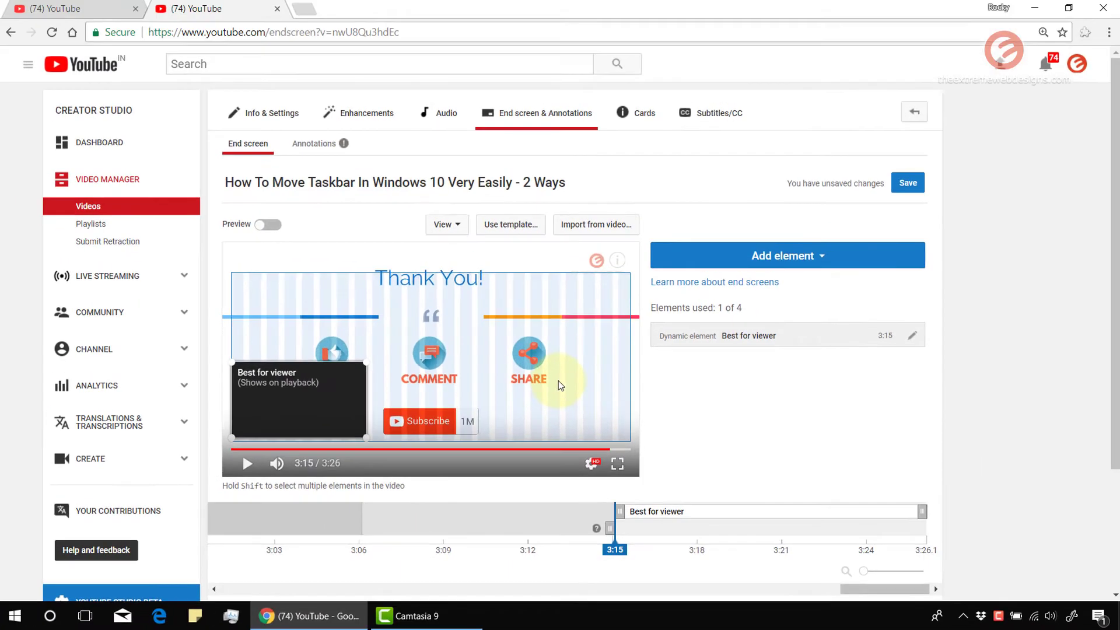
Try moving the Best for viewer element around inside the blue boundary and return it to the frame's upper-left corner
key(ctrl+plus)
key(ctrl+plus)
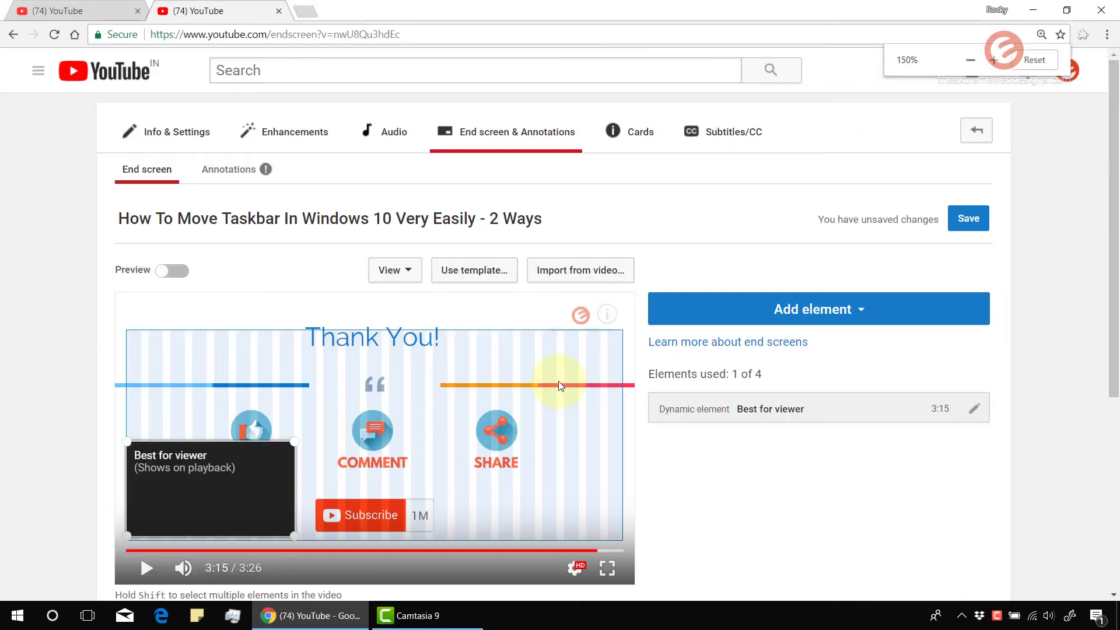
key(ctrl+plus)
key(ctrl+plus)
scroll(558, 381, down, 3)
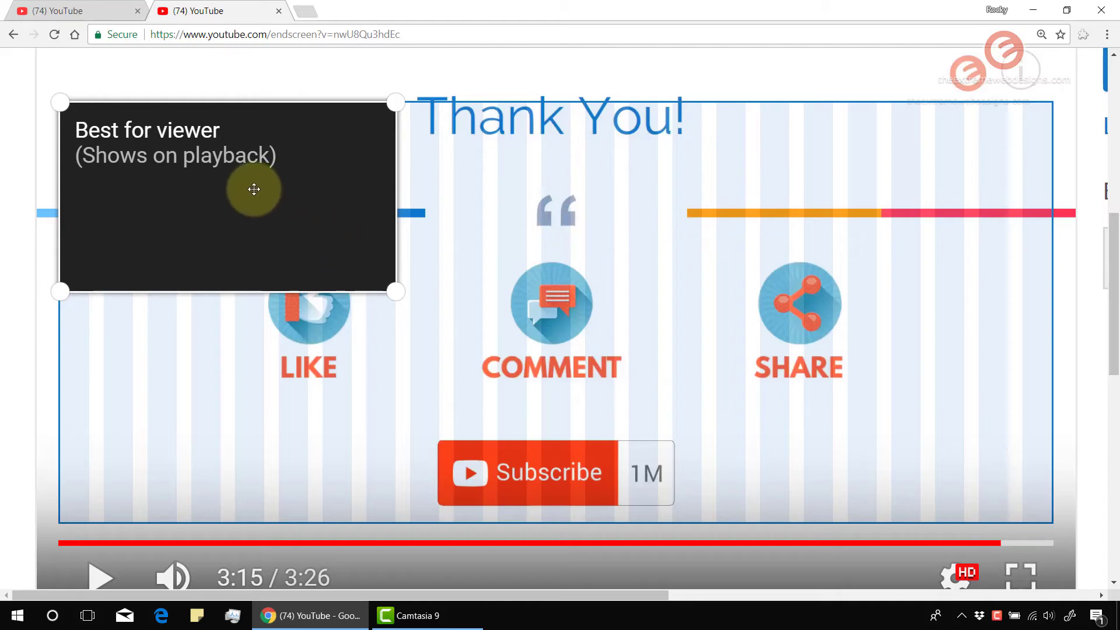
drag(254, 189, 248, 356)
drag(155, 331, 628, 260)
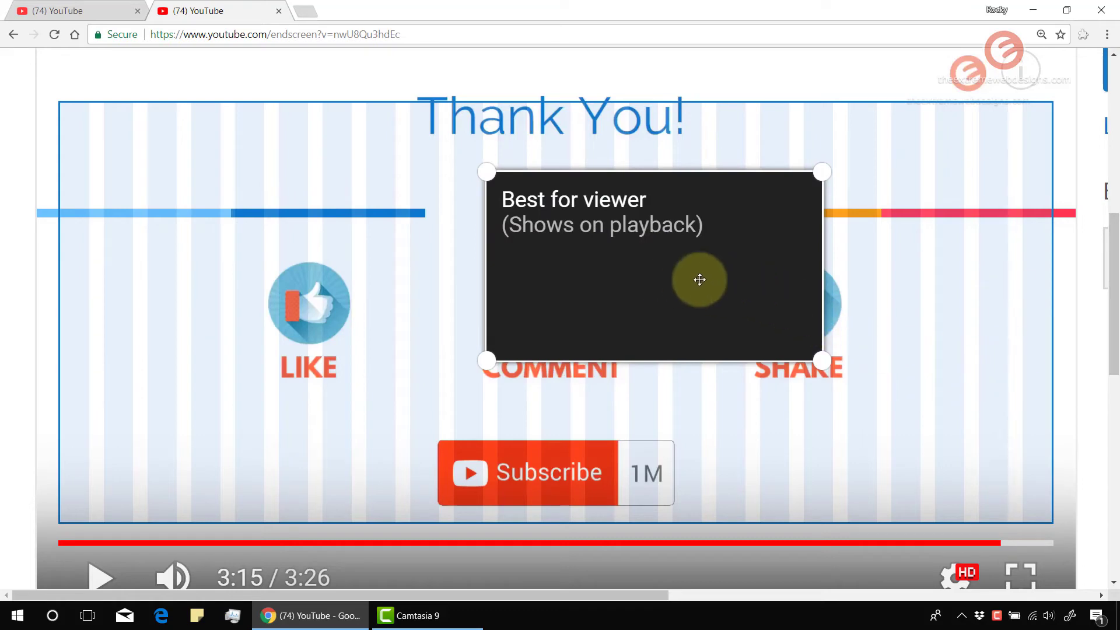
drag(715, 293, 259, 197)
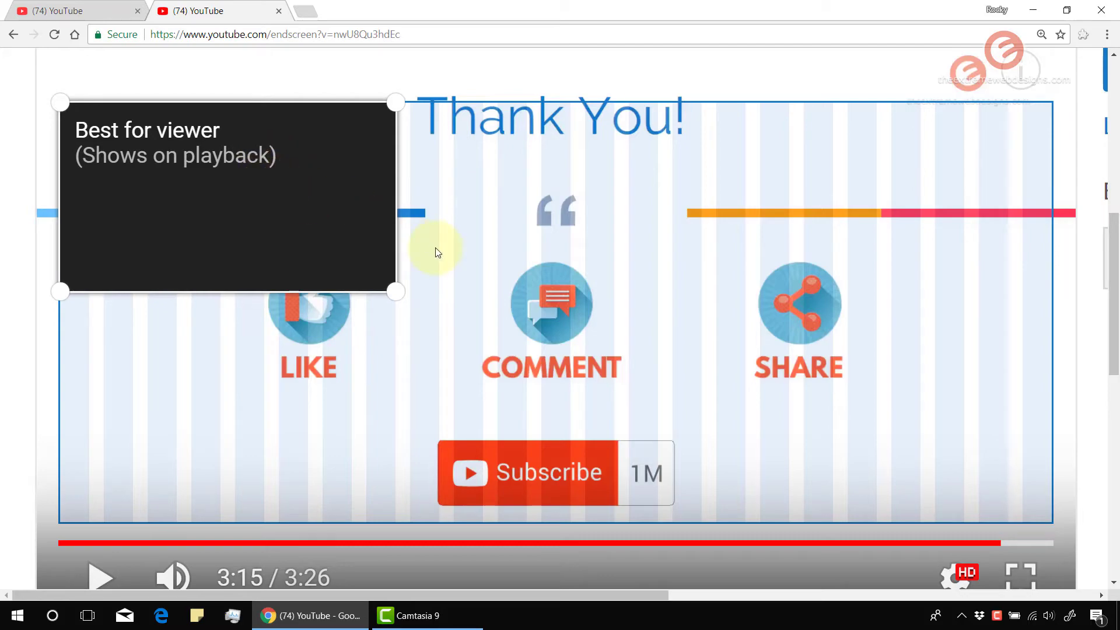
Restore the page to its default zoom and add a Subscribe element to the end screen
key(ctrl+0)
scroll(460, 198, up, 3)
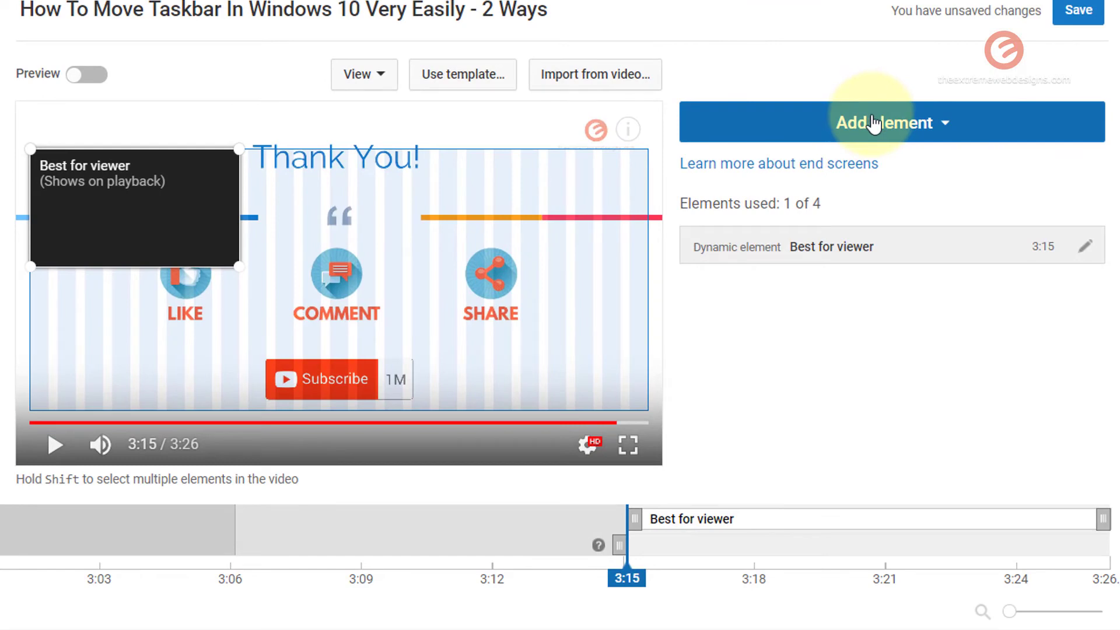
click(873, 124)
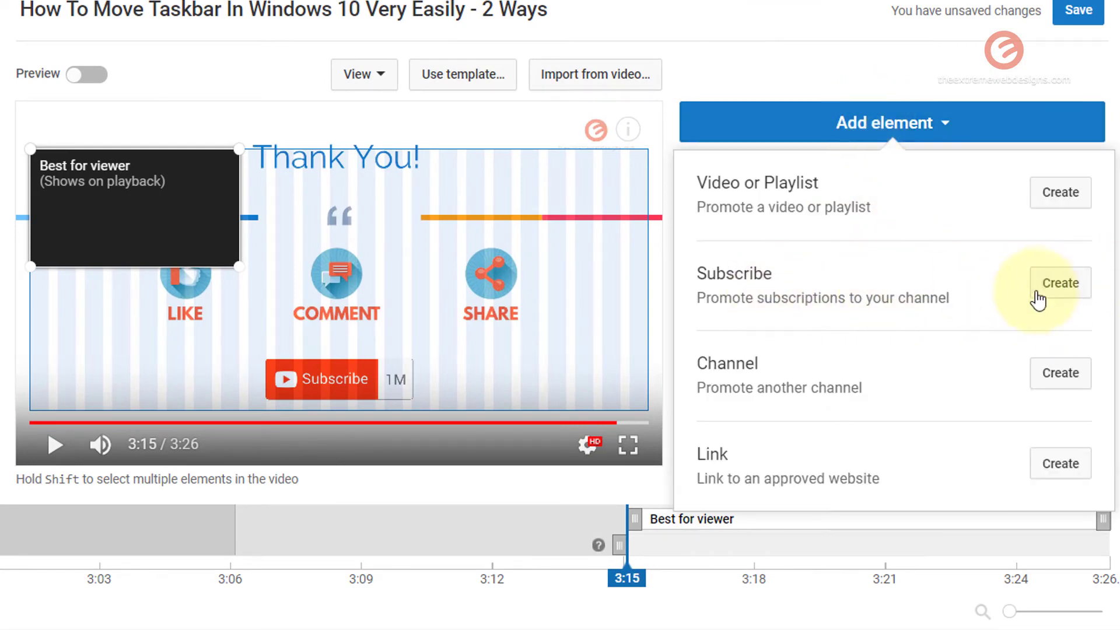
click(1059, 289)
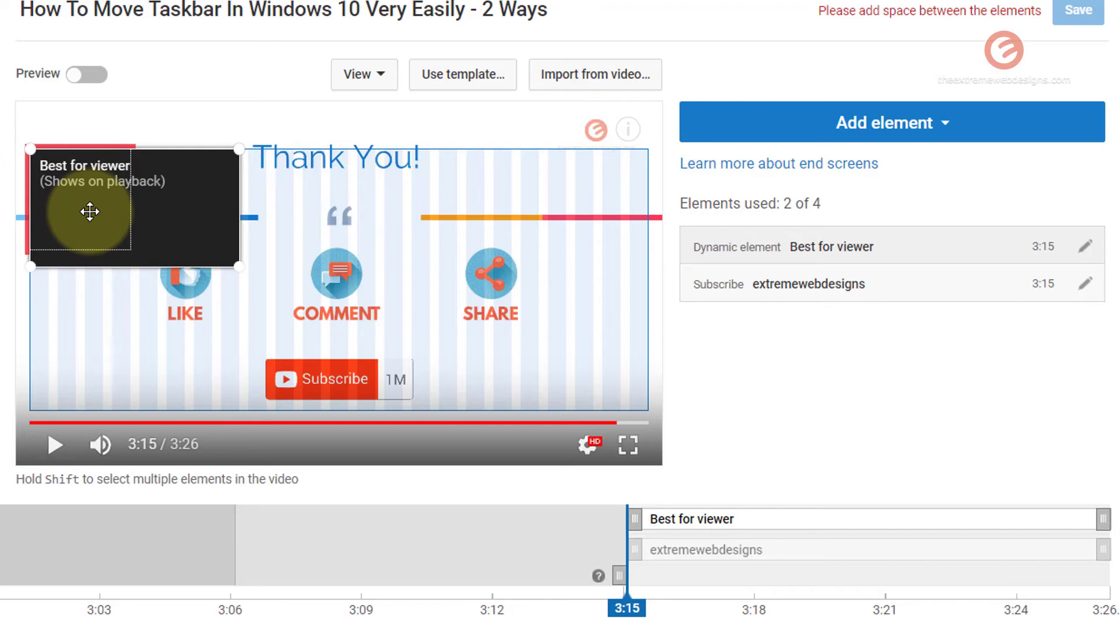
Place the Subscribe element in the frame's upper-right corner and Best for viewer in its upper-left corner, and save the end screen
drag(89, 212, 516, 193)
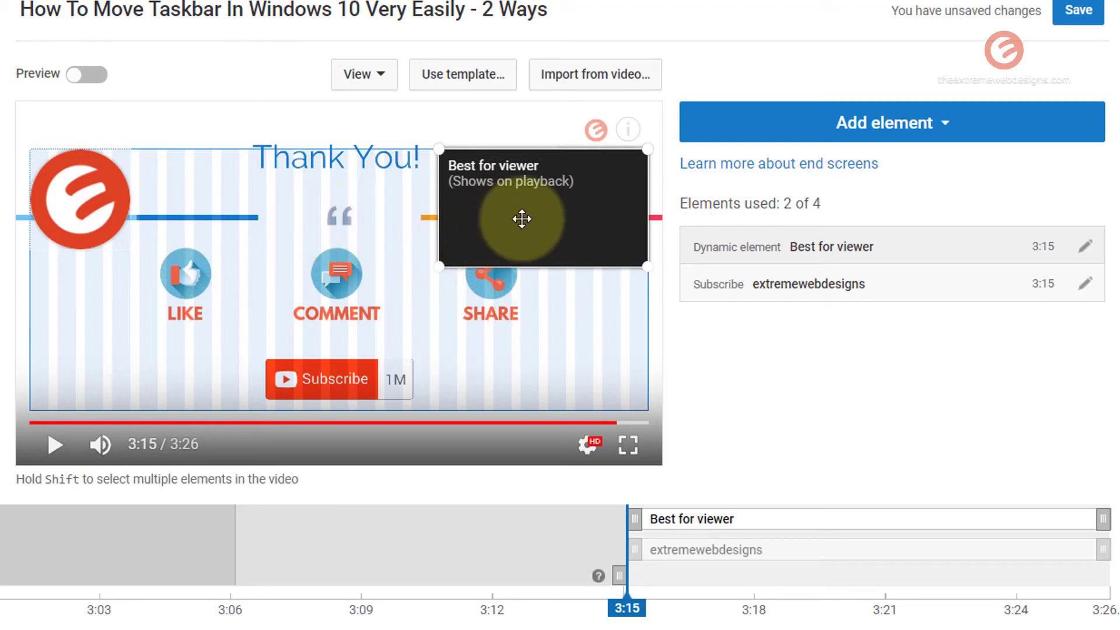
drag(519, 208, 140, 334)
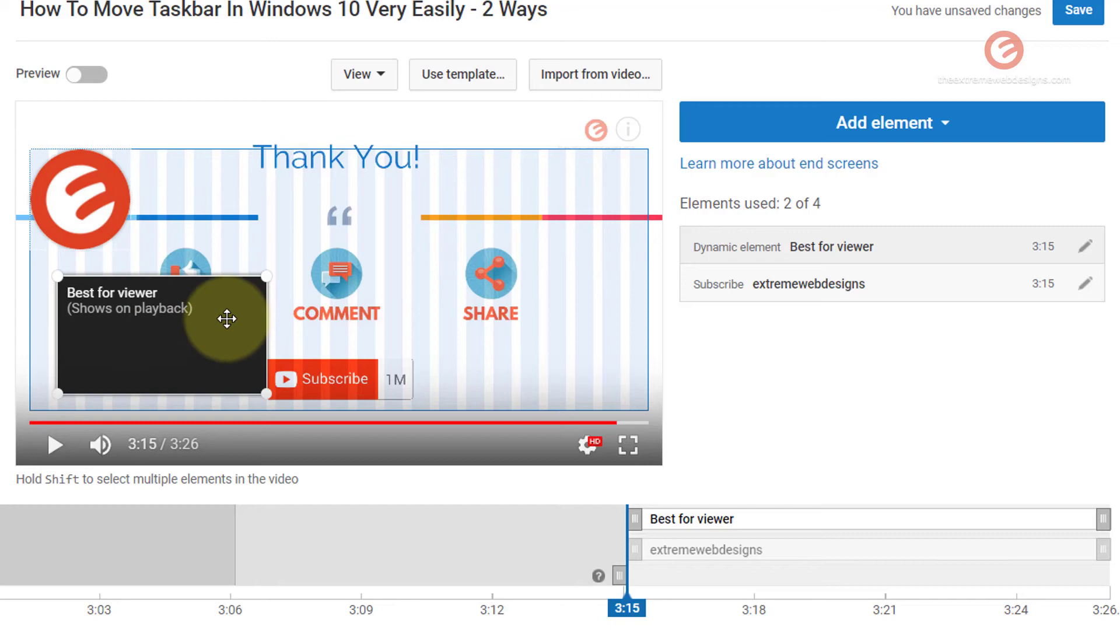
drag(92, 201, 631, 193)
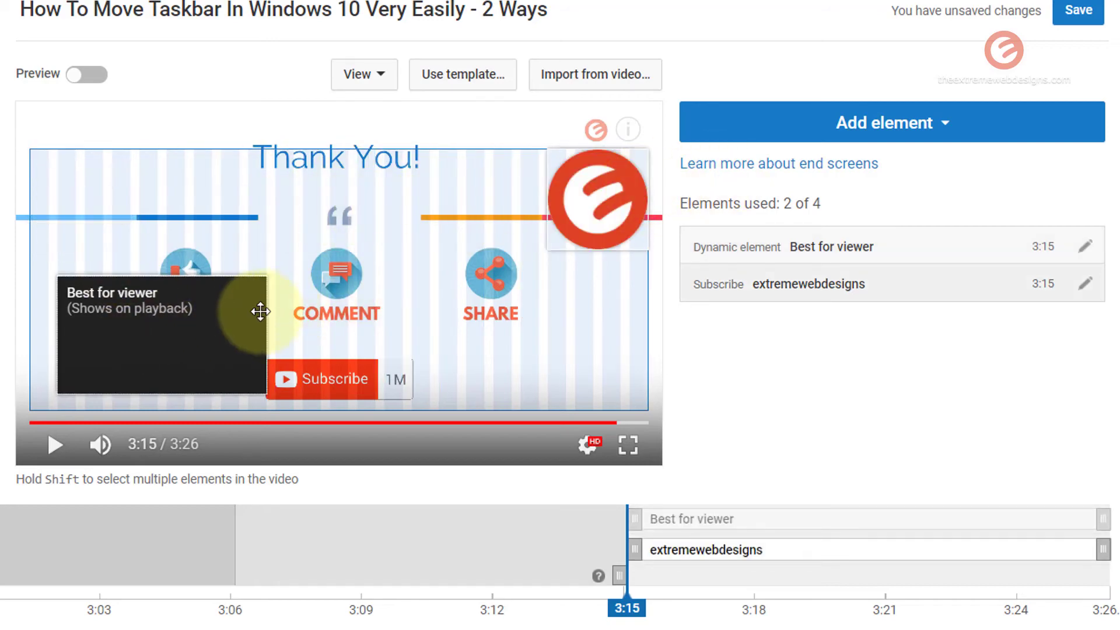
drag(130, 353, 103, 216)
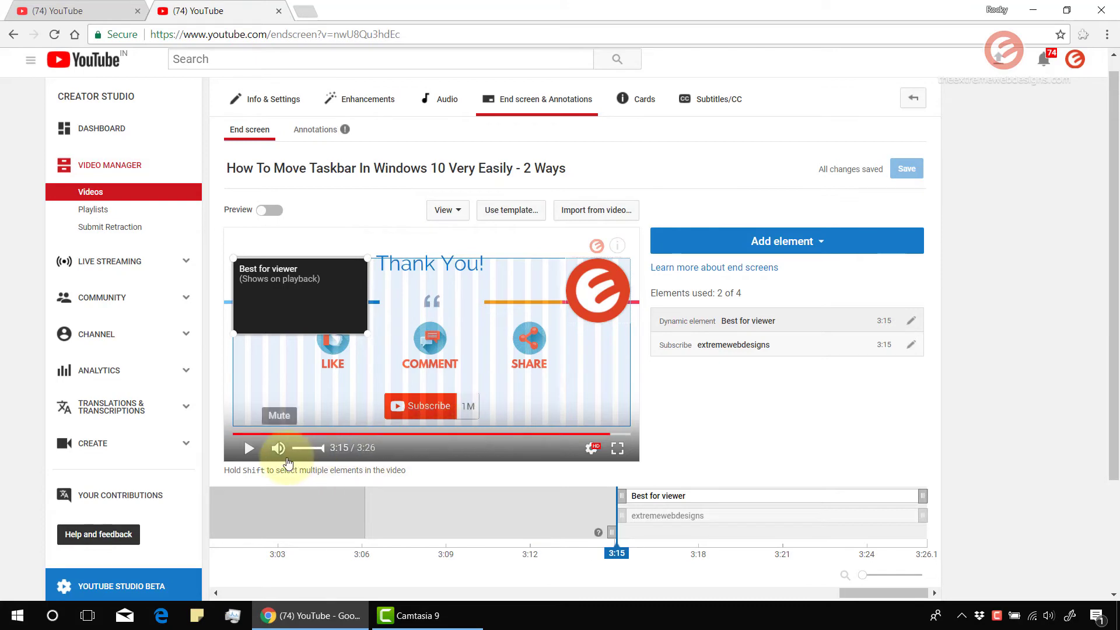
Open the video's watch page in a new browser tab to check the saved end screen
right_click(392, 171)
click(424, 185)
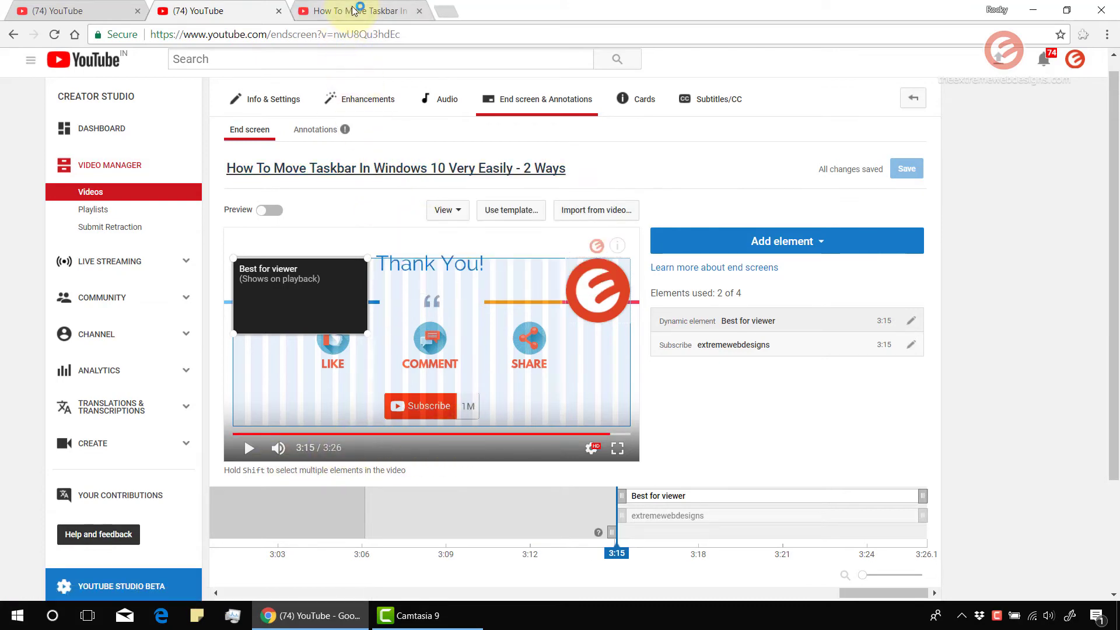
click(357, 12)
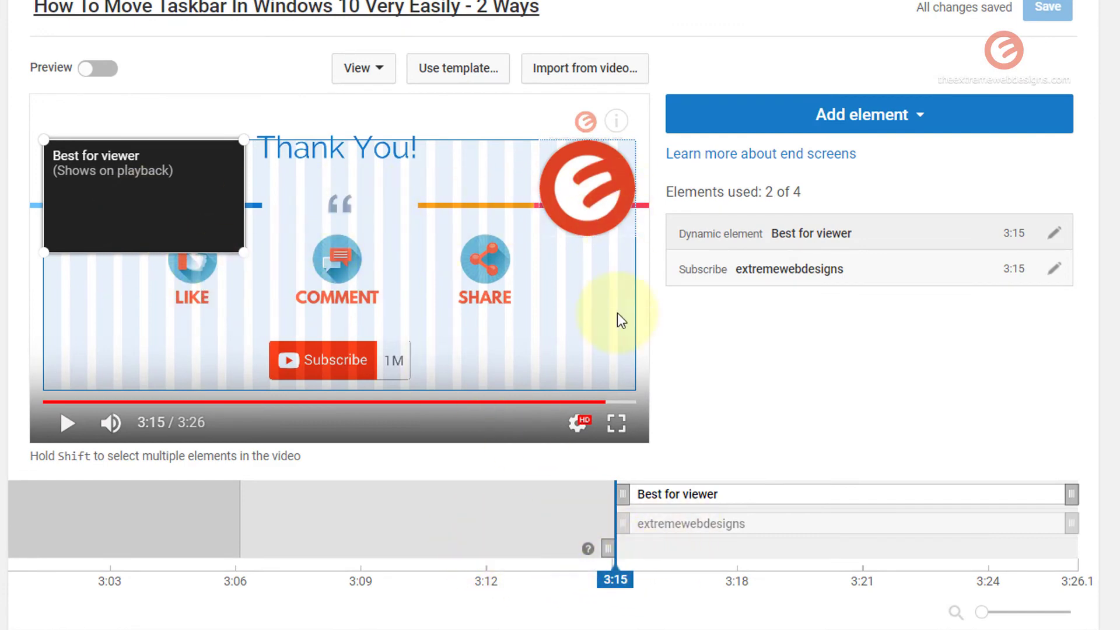
Set the Best for viewer element to start at 3:07 and save the end screen
click(368, 557)
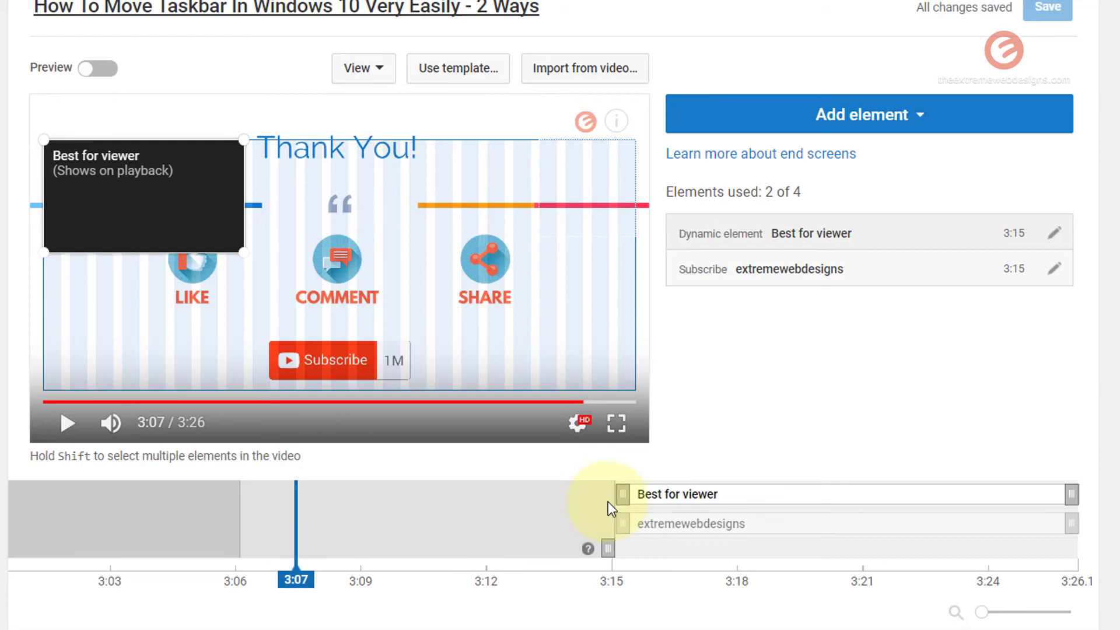
drag(621, 497, 292, 505)
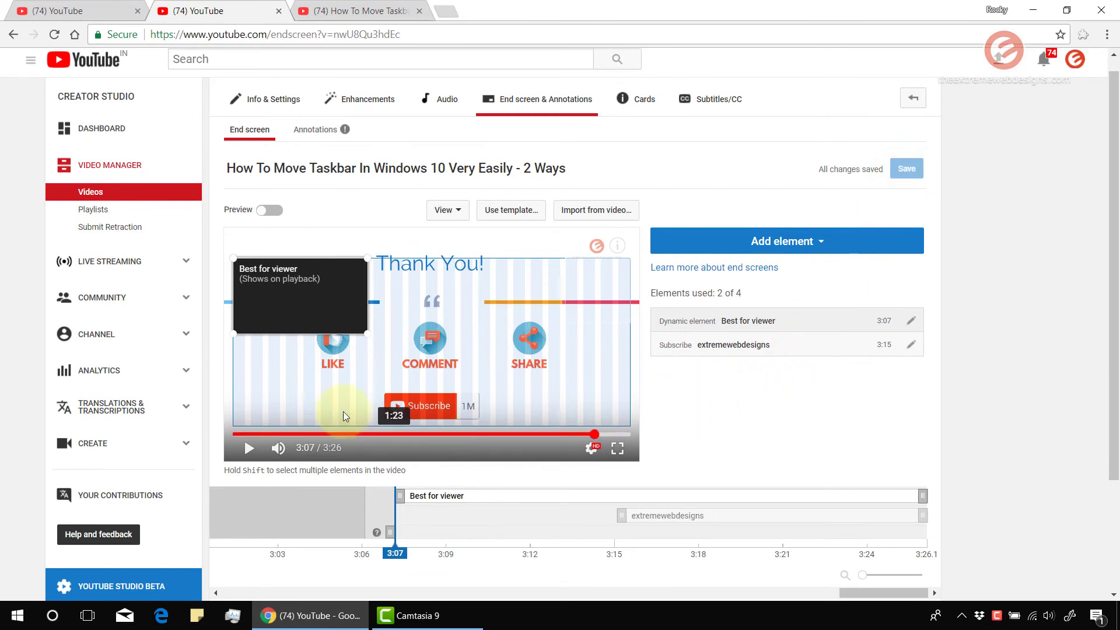
Reopen the video's watch page in another browser tab and skip ahead in playback to check the changed element timing
right_click(484, 169)
click(525, 180)
click(496, 11)
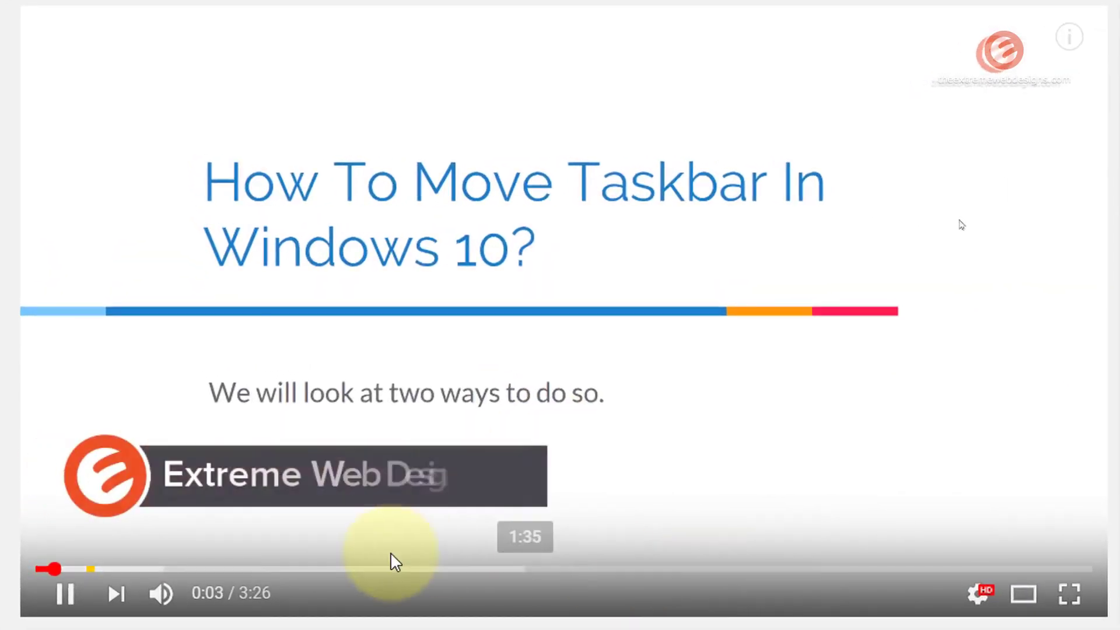
click(671, 560)
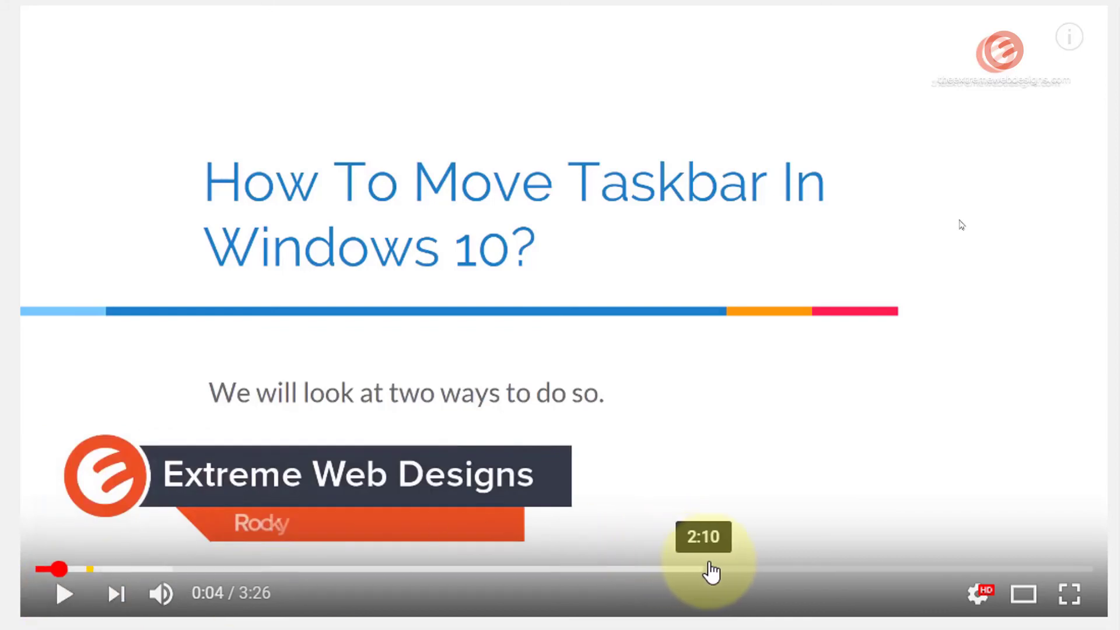